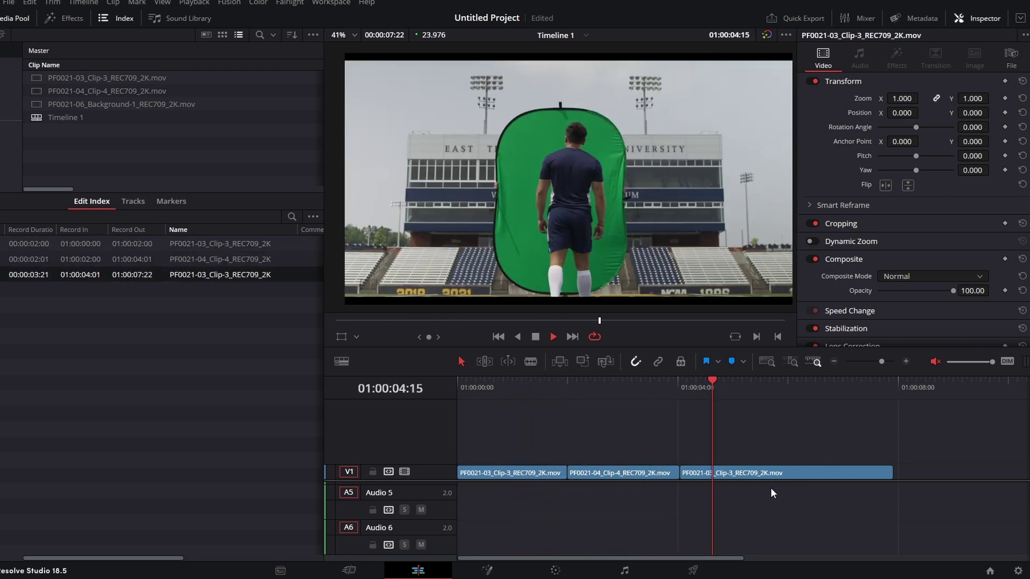
Review the edit, select the first clip and show its file details in the Inspector
key(space)
drag(803, 421, 510, 429)
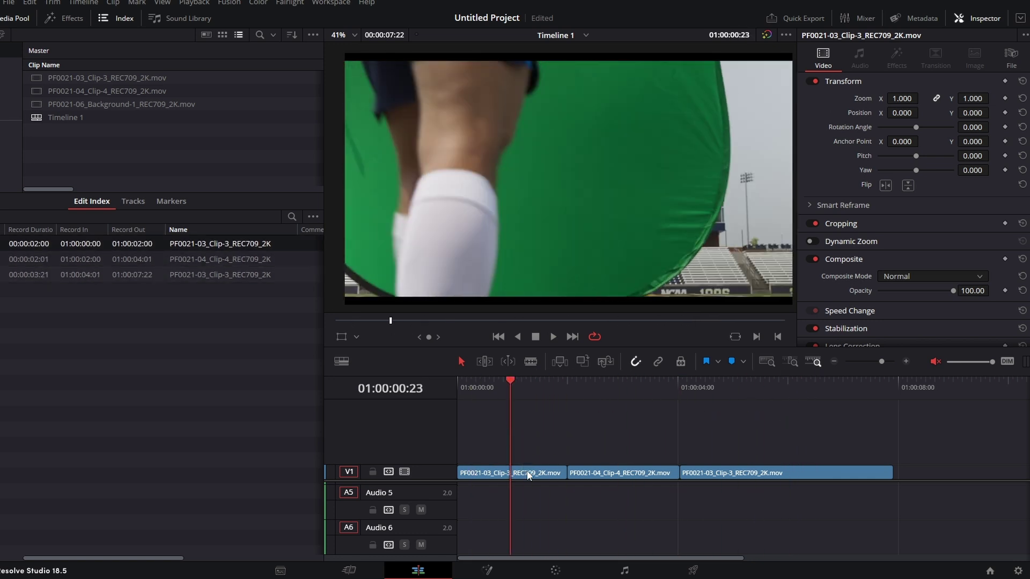
click(529, 475)
drag(568, 391, 732, 407)
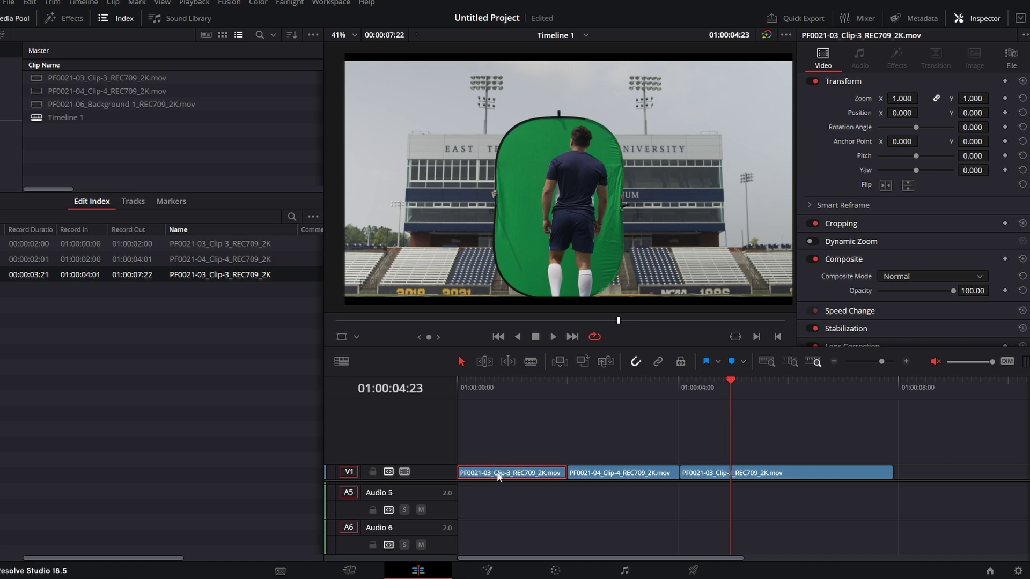
click(1010, 54)
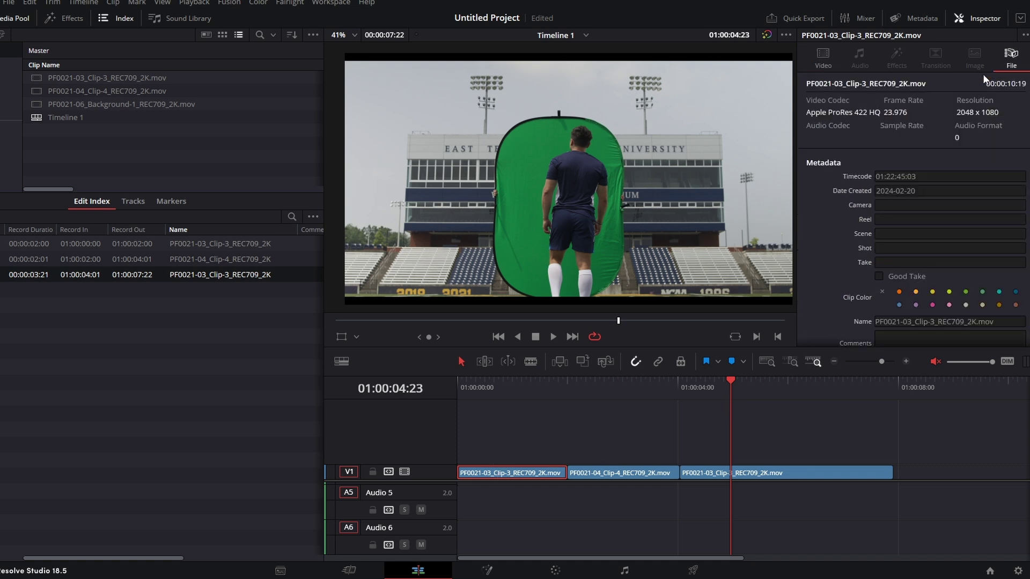
Rename the first clip to Name_010_BG1
click(997, 321)
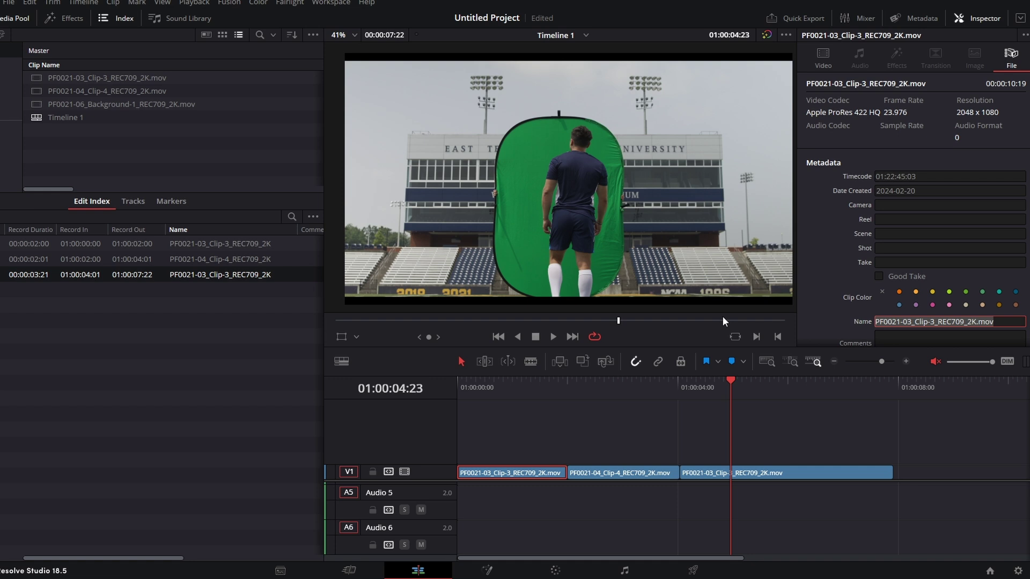
text(Name_)
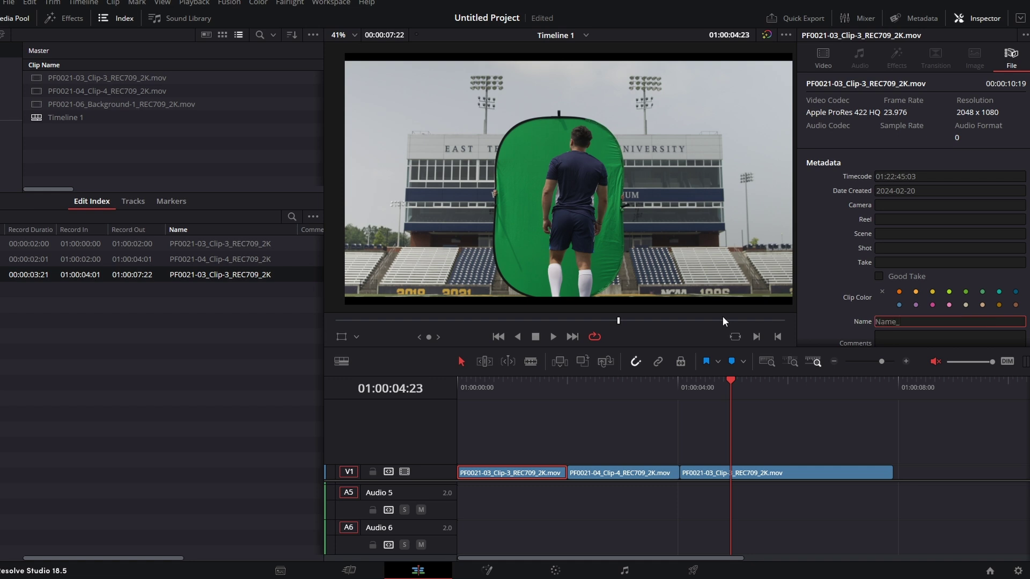
text(010_BG1)
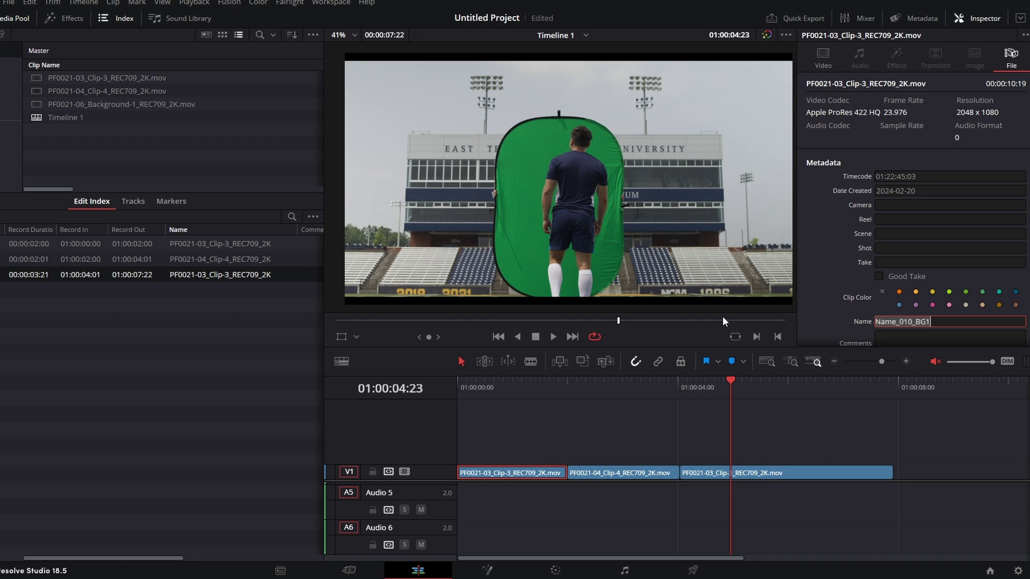
click(613, 428)
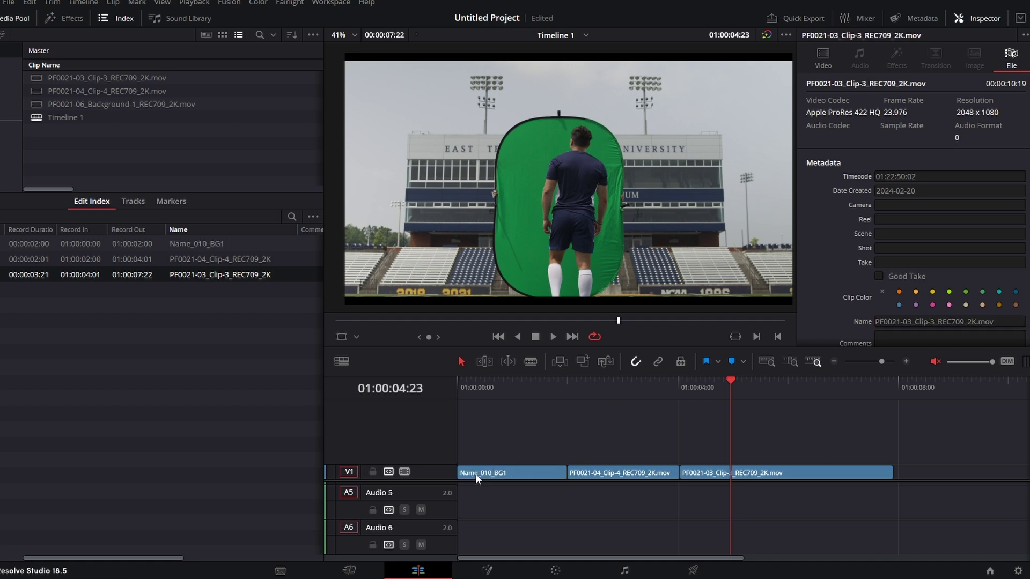
Rename the second clip to Name_020_BG1 by pasting the first name and changing the number
click(596, 476)
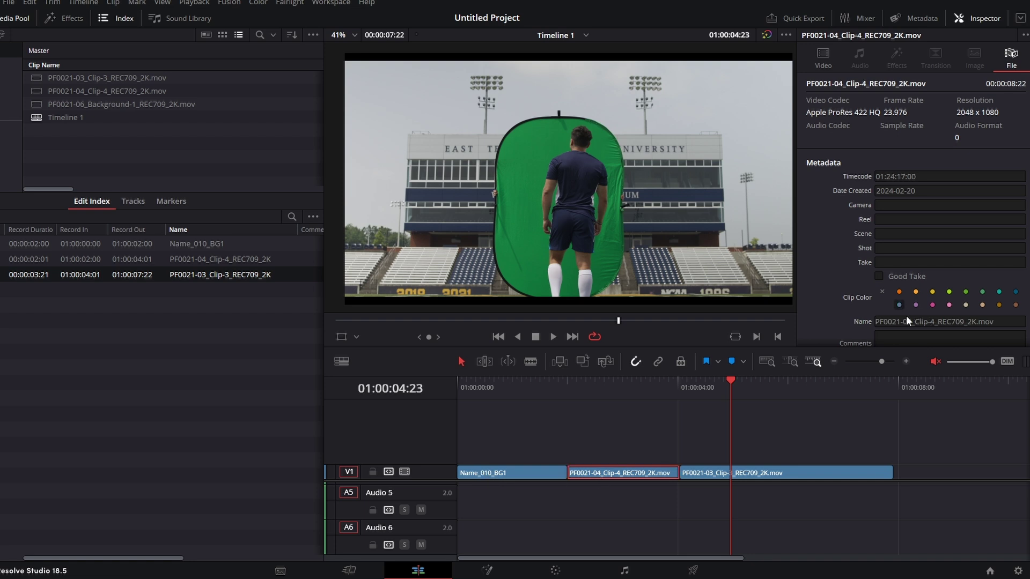
click(1005, 322)
key(ctrl+a)
text(Name_010_BG1)
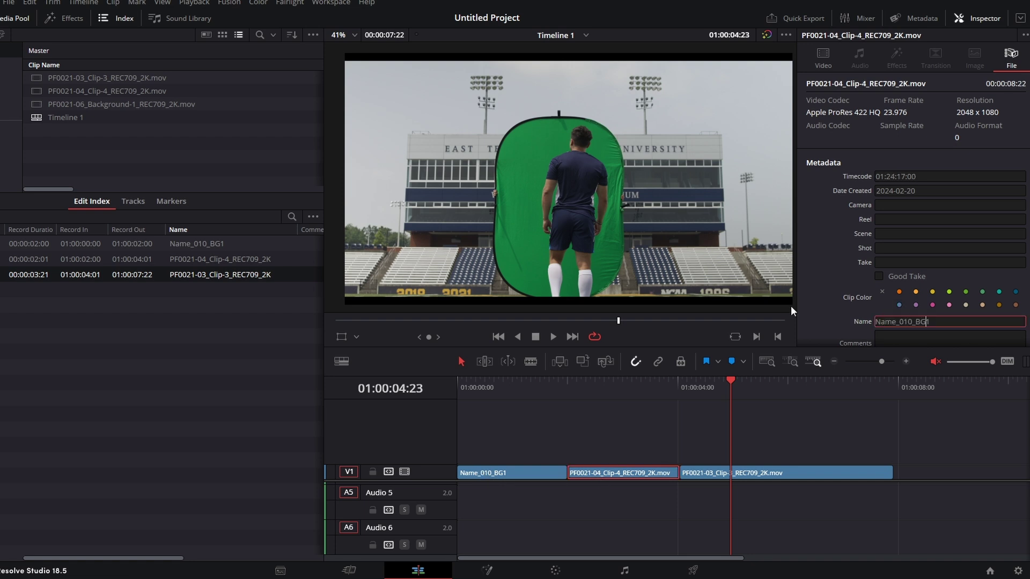
key(shift+Left)
text(2)
Rename the third clip to Name_030_BG1 and scrub through the renamed clips
click(817, 475)
click(996, 320)
key(ctrl+a)
text(Name_010_BG1)
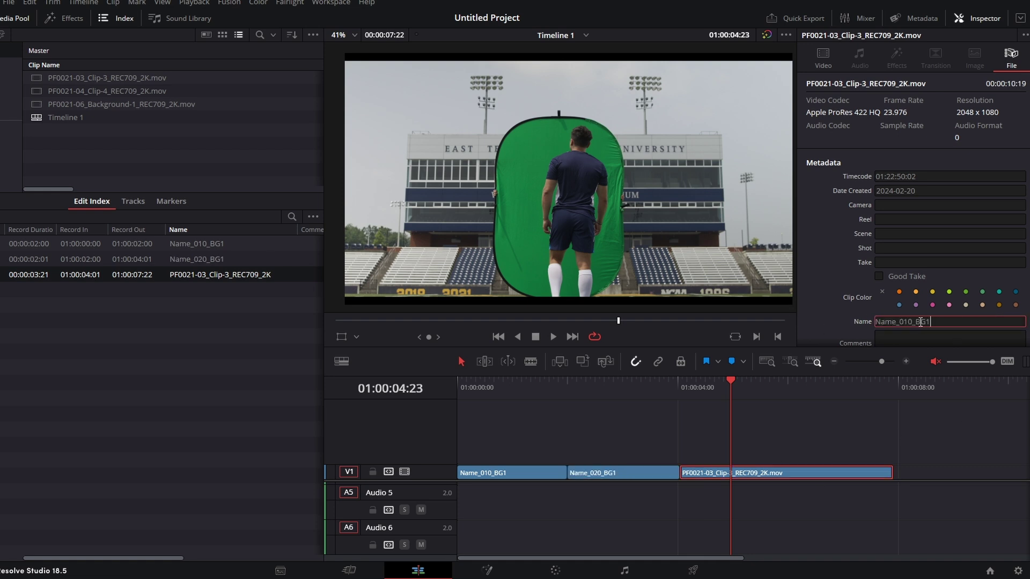
click(904, 322)
key(Delete)
text(3)
key(Return)
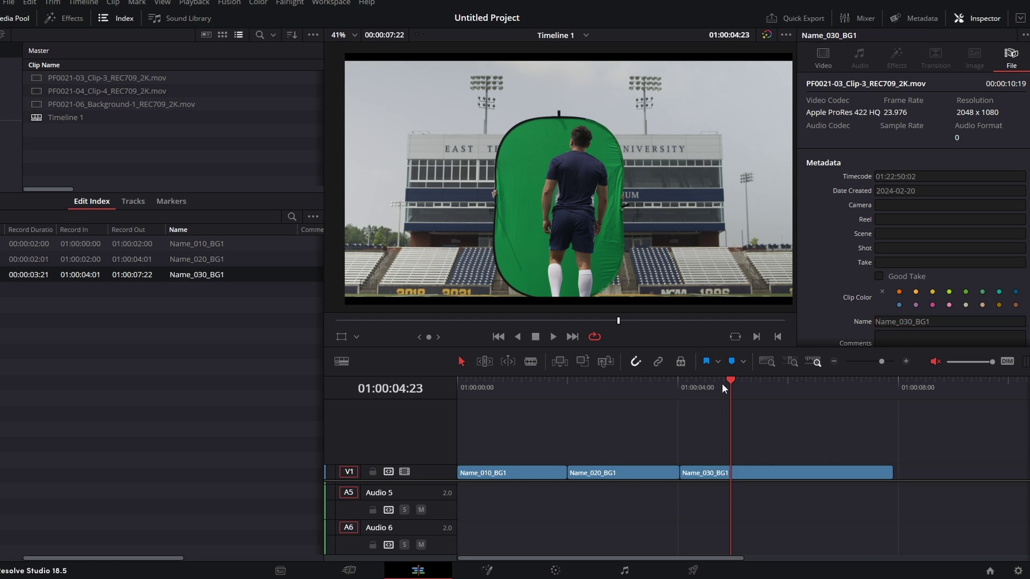
drag(722, 383, 792, 395)
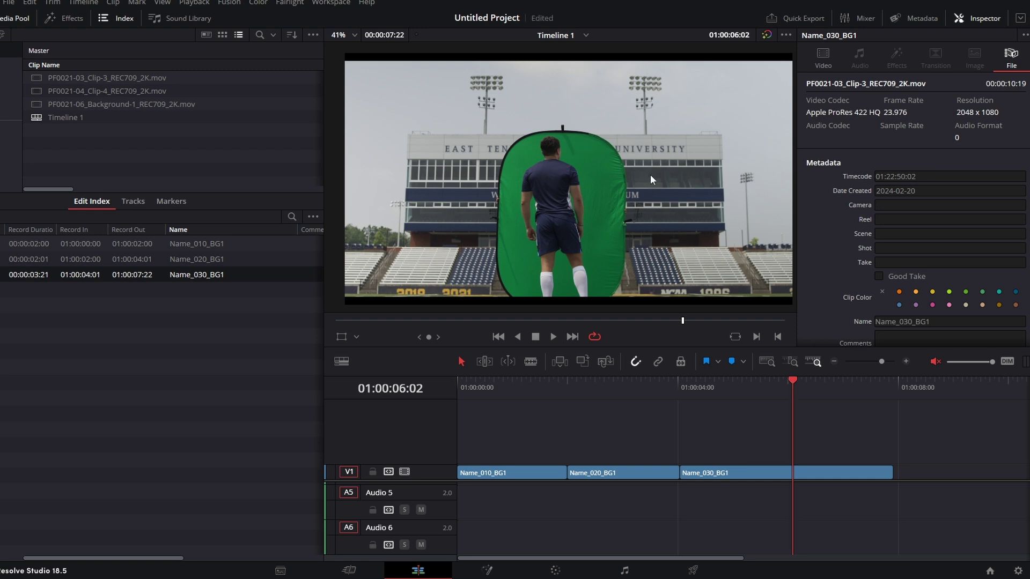
Set Project Settings colour science to ACEScc, leaving the ACES input transform at Rec.709
click(1017, 571)
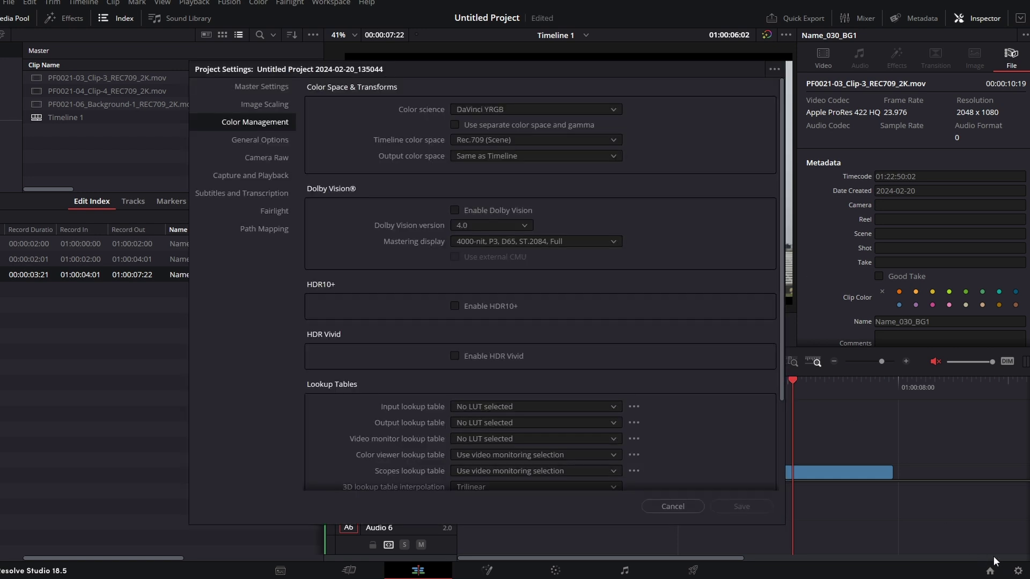
click(475, 109)
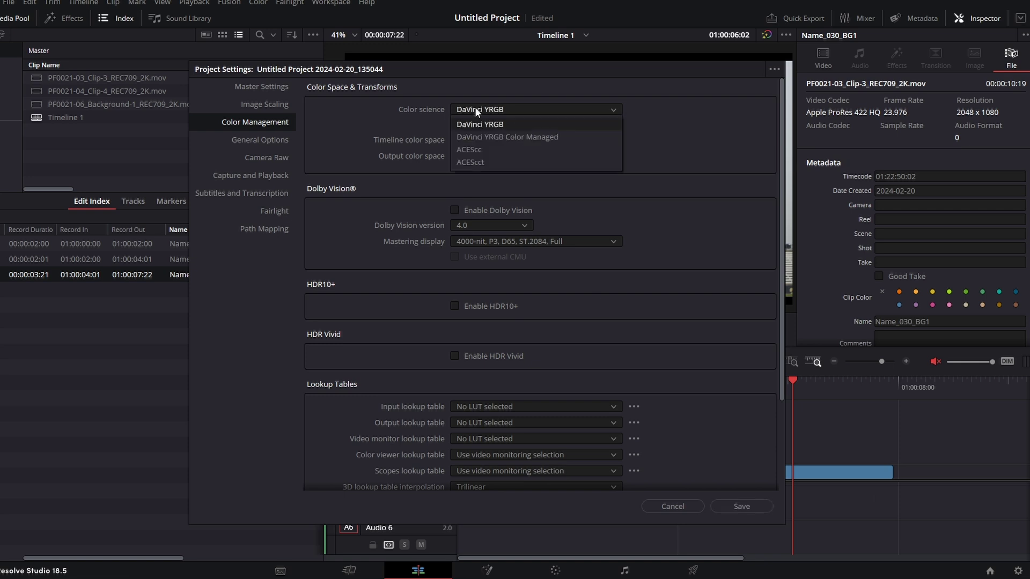
click(487, 153)
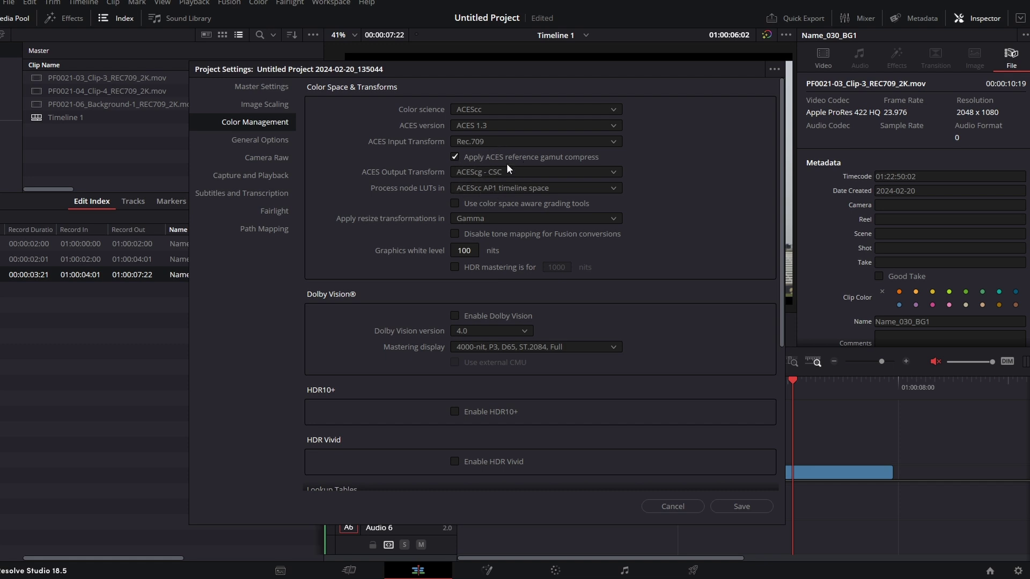
click(465, 142)
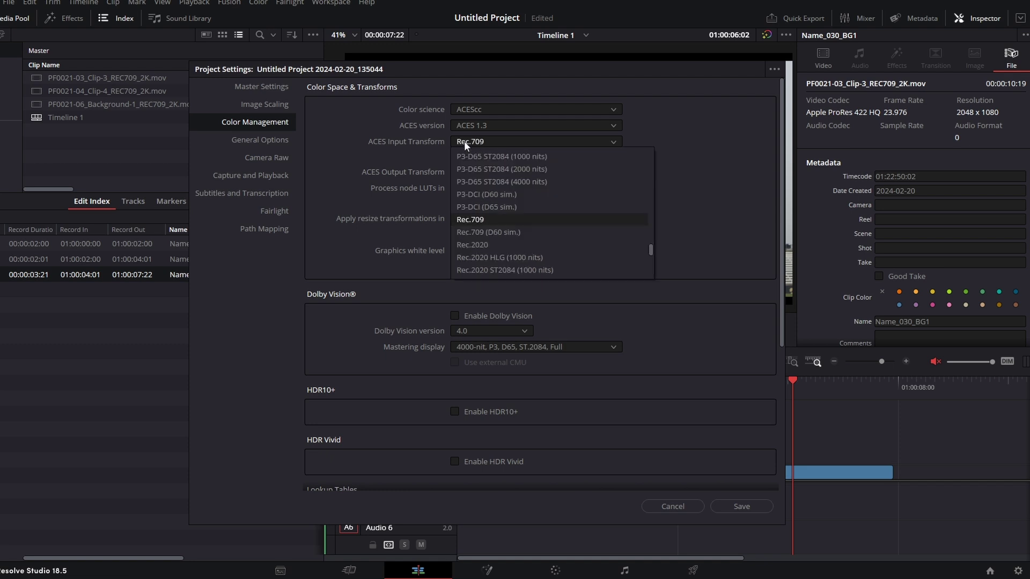
scroll(535, 259, up, 10)
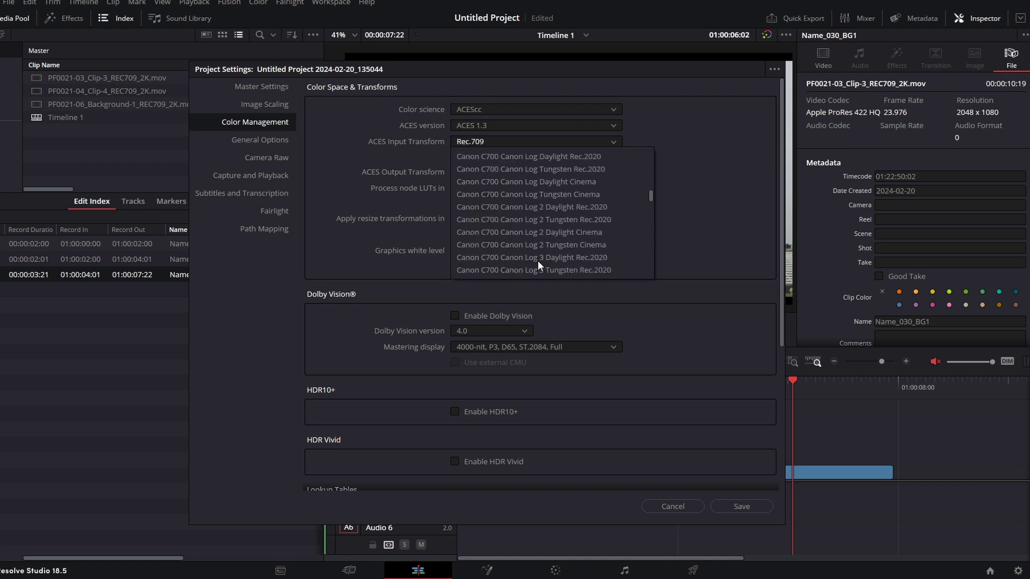
scroll(523, 215, down, 12)
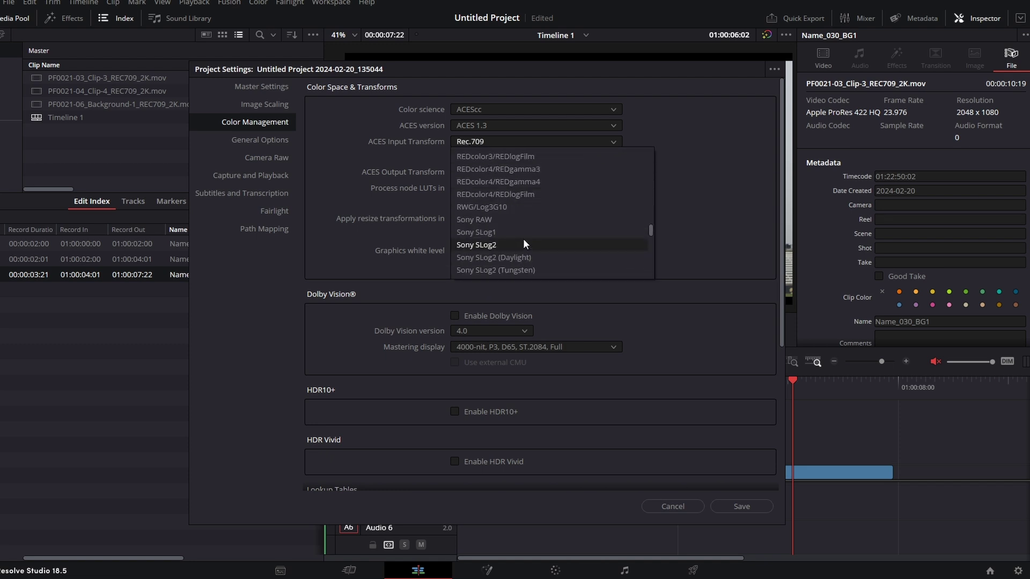
click(709, 217)
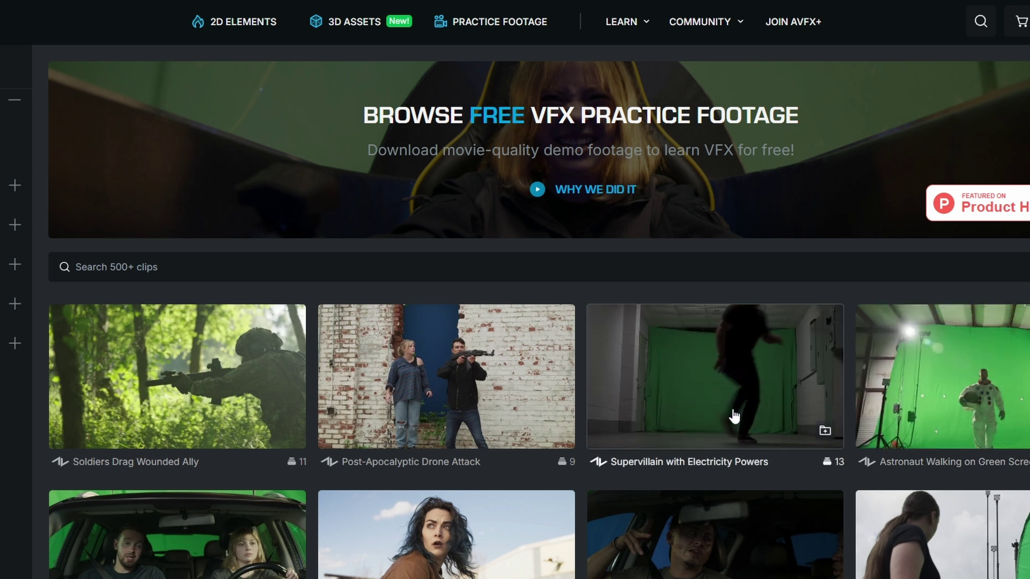
scroll(739, 420, down, 5)
scroll(550, 365, down, 3)
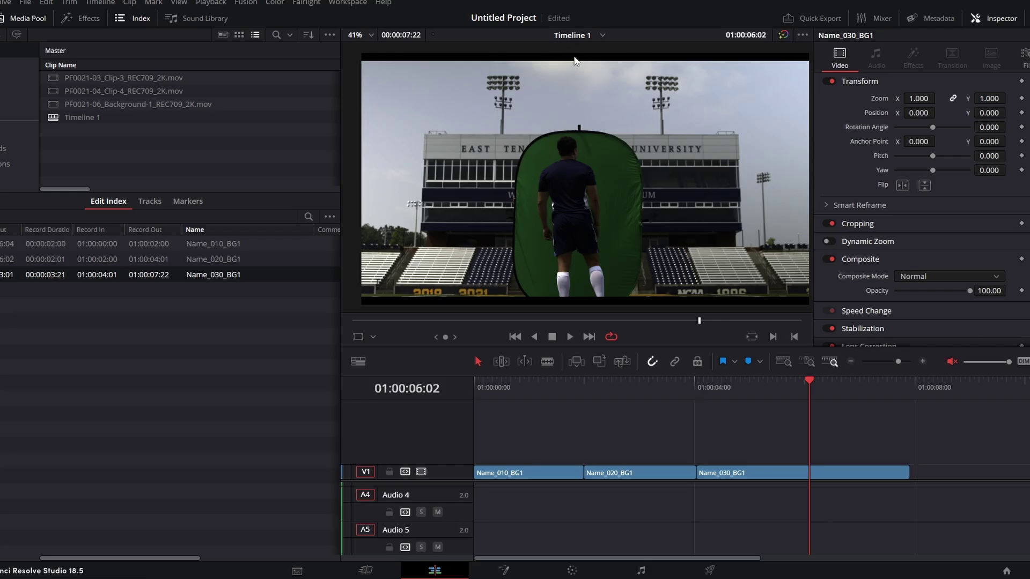
Check the source clip resolution, then set and save timeline resolution 2048 x 1080
click(1024, 55)
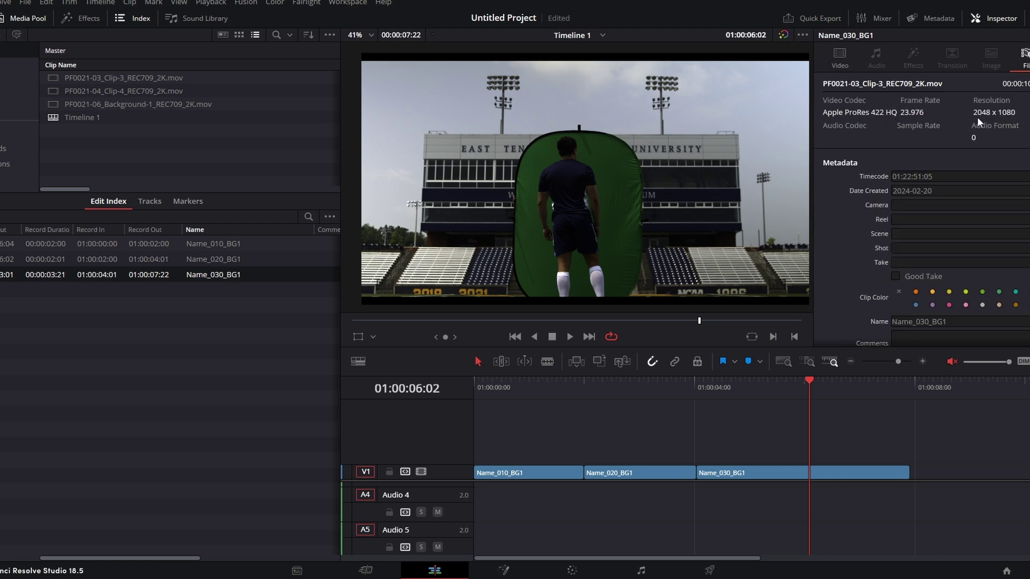
key(shift+9)
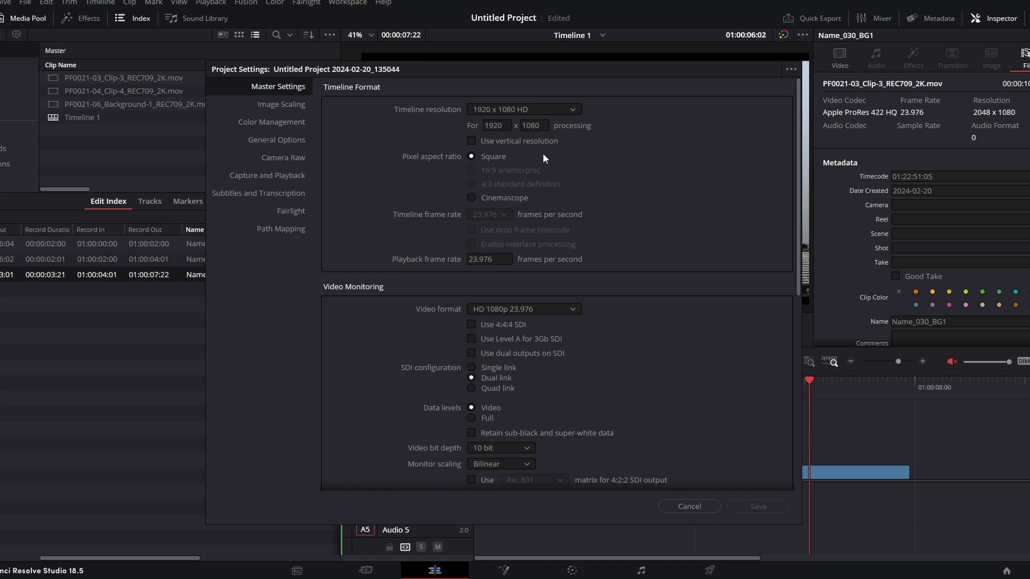
double_click(496, 125)
text(2048)
key(Tab)
text(1080)
key(Return)
click(758, 506)
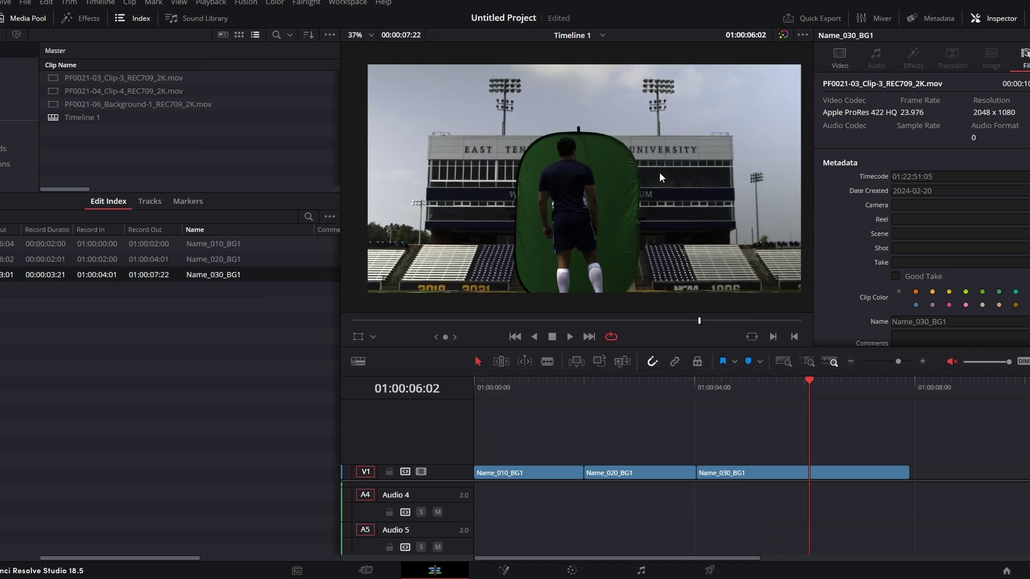
On the Deliver page, choose EXR as the output format and render individual clips
click(709, 570)
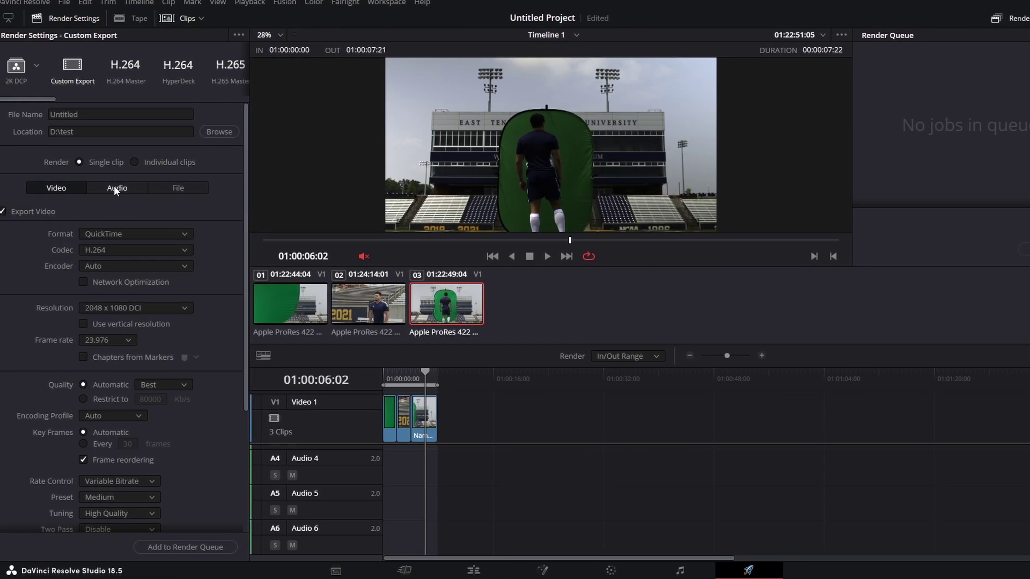
click(71, 234)
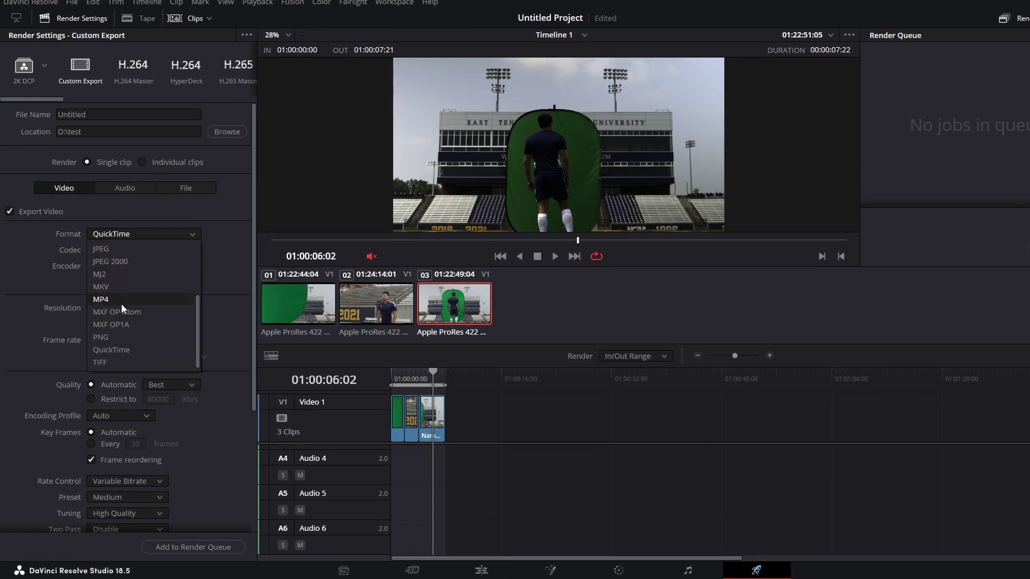
scroll(126, 295, up, 2)
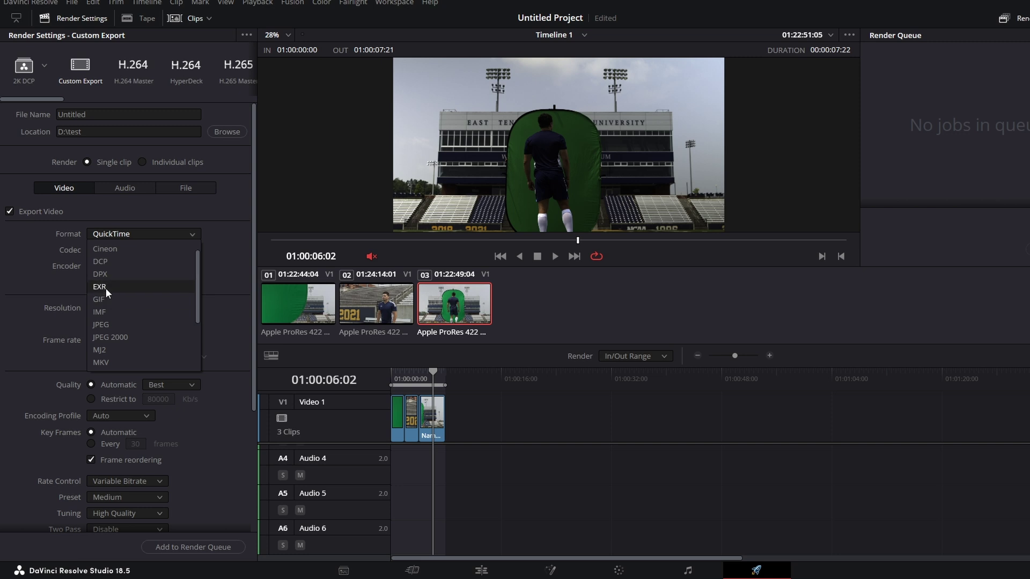
click(105, 288)
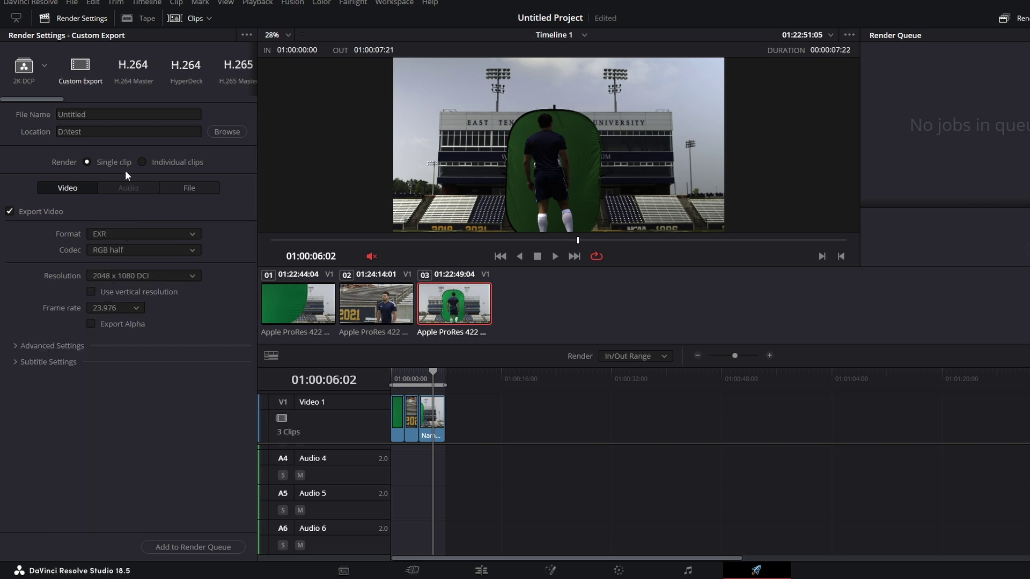
click(143, 162)
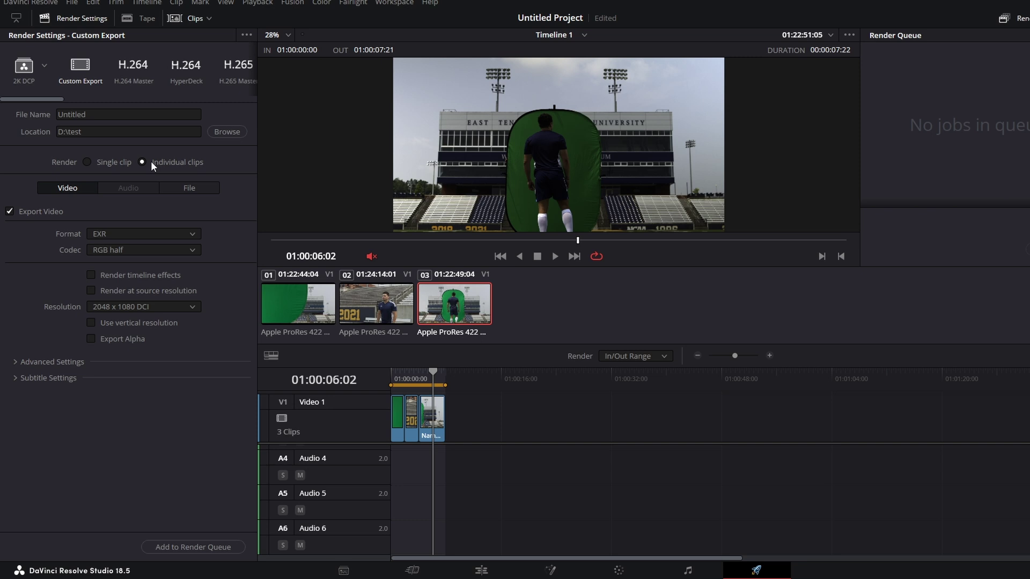
Set both the custom file name and the file subfolder to the %Clip Name token
click(180, 189)
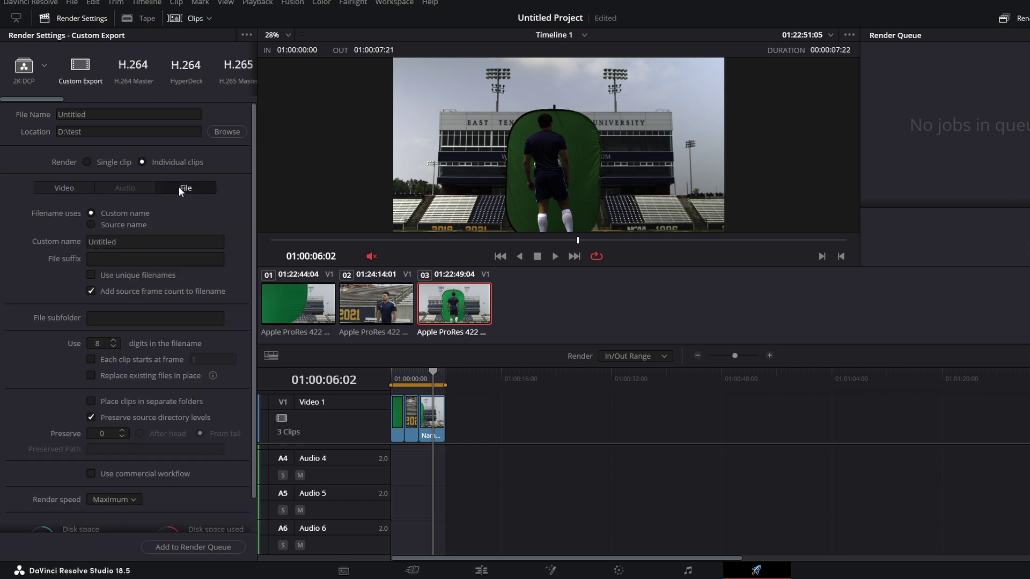
double_click(135, 243)
text(%Clip Nam)
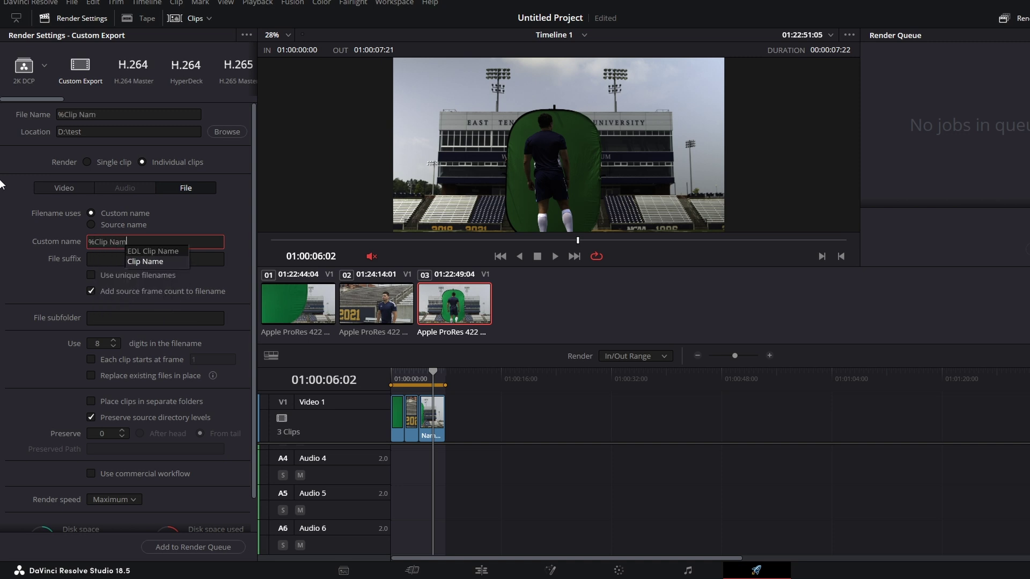
click(167, 262)
click(116, 315)
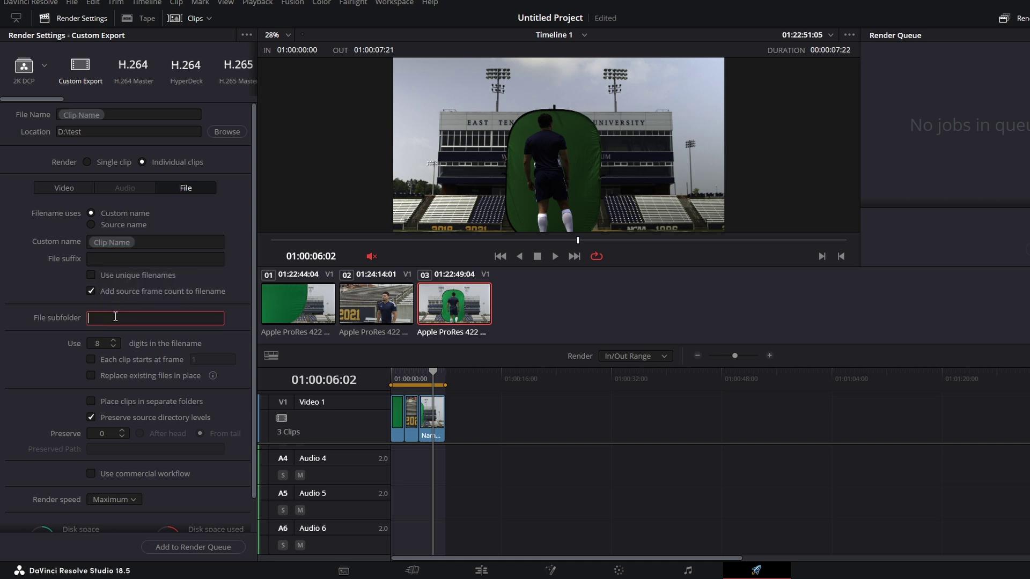
text(%Clip Nam)
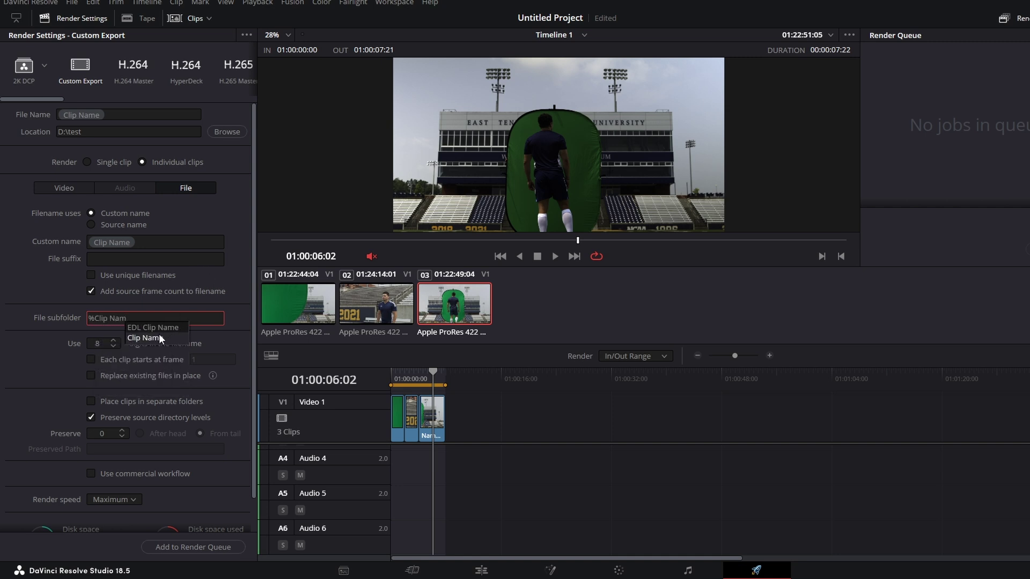
click(159, 335)
Use 4-digit frame numbers starting at frame 1000, then queue the job and render all
click(113, 347)
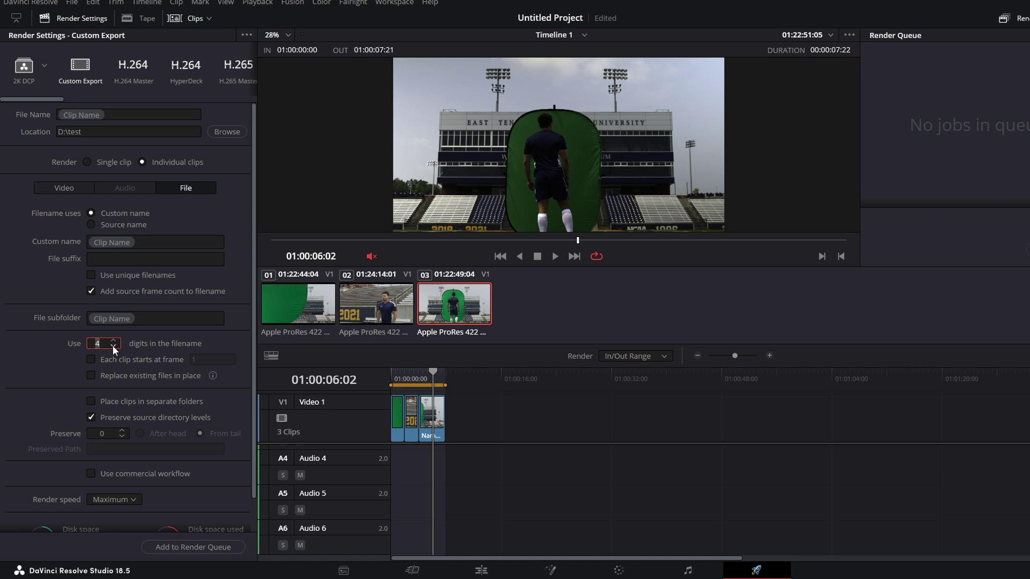
click(92, 358)
text(1000)
key(Return)
click(217, 547)
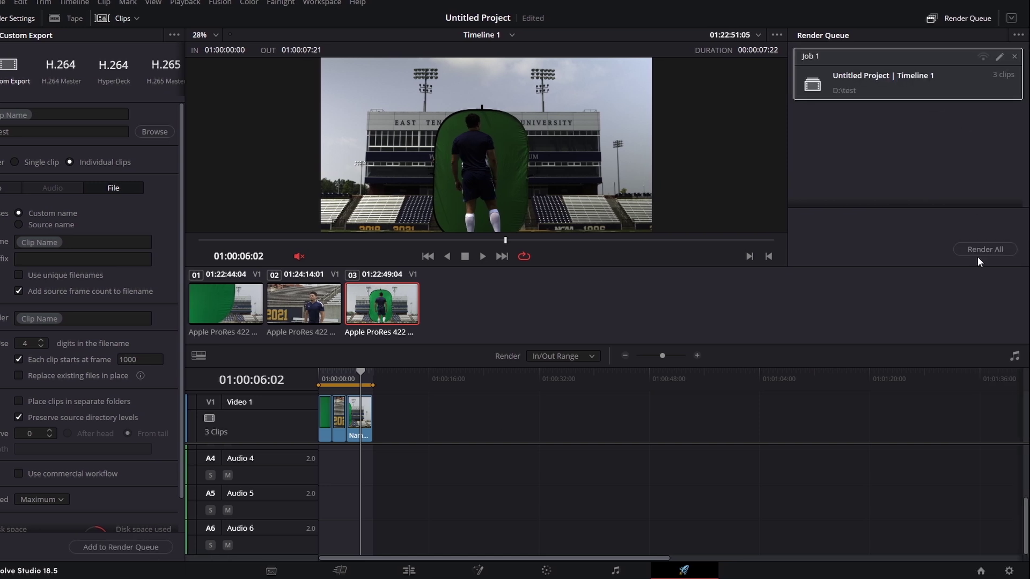
click(980, 243)
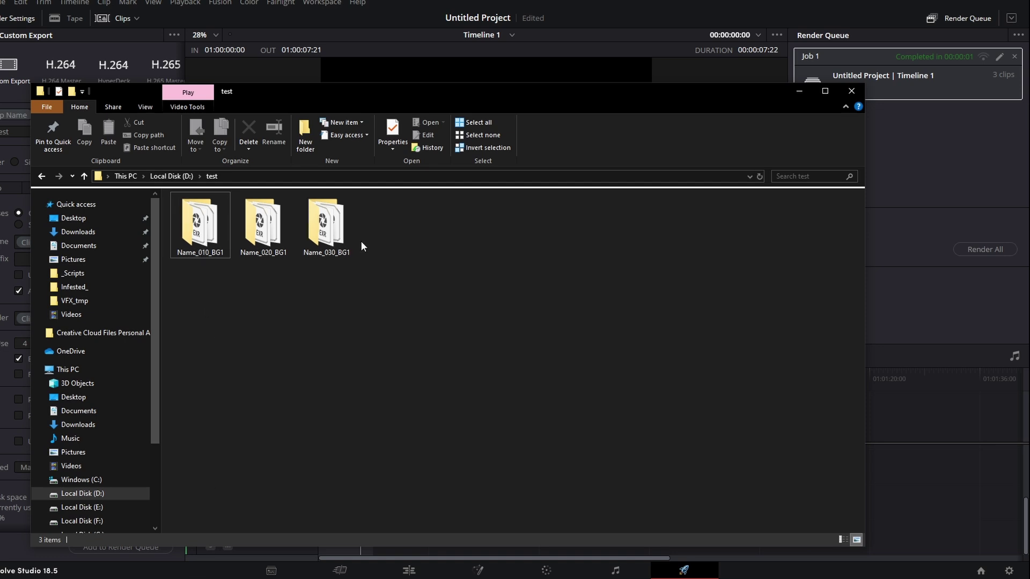
Open Name_010_BG1 in Details view with full names, confirming frames run 1000 to 1047
double_click(211, 231)
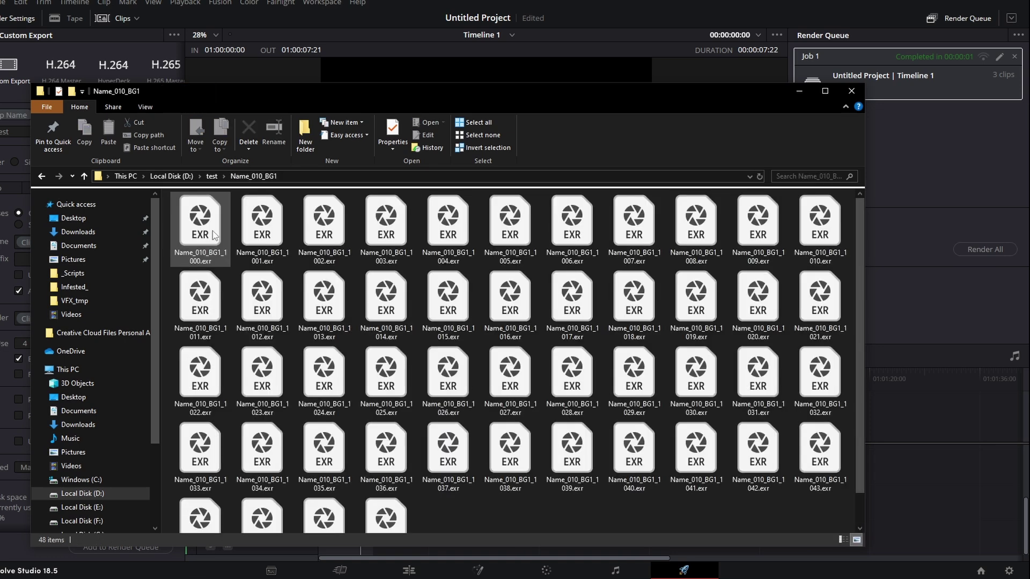
click(214, 235)
scroll(218, 234, down, 1)
scroll(219, 225, up, 1)
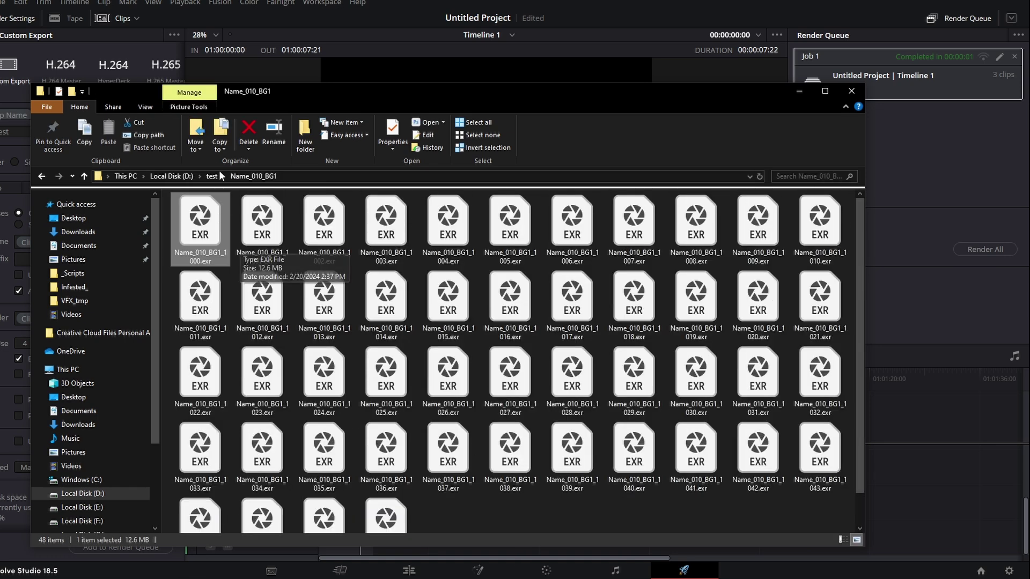
click(144, 106)
click(283, 137)
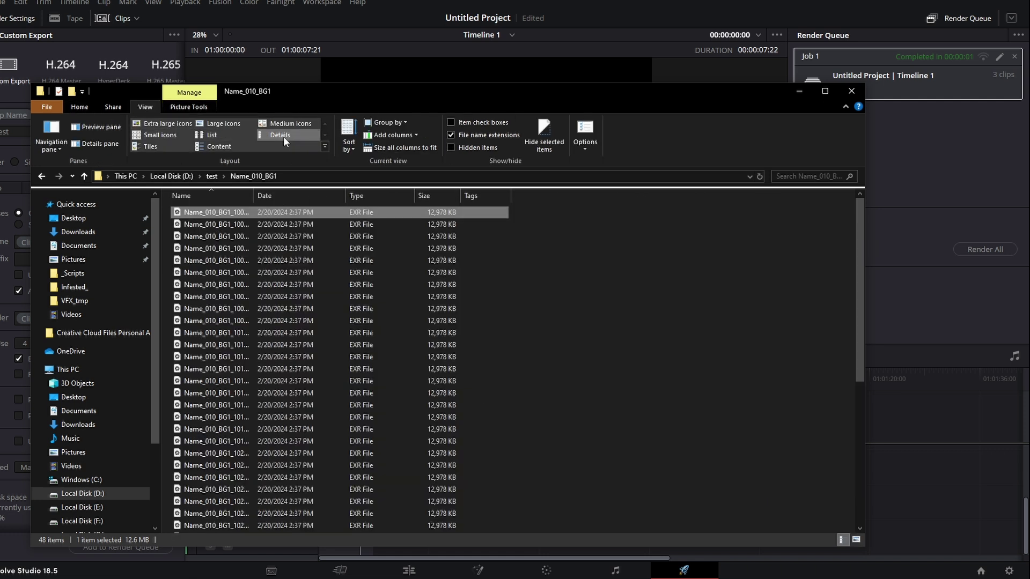
double_click(254, 196)
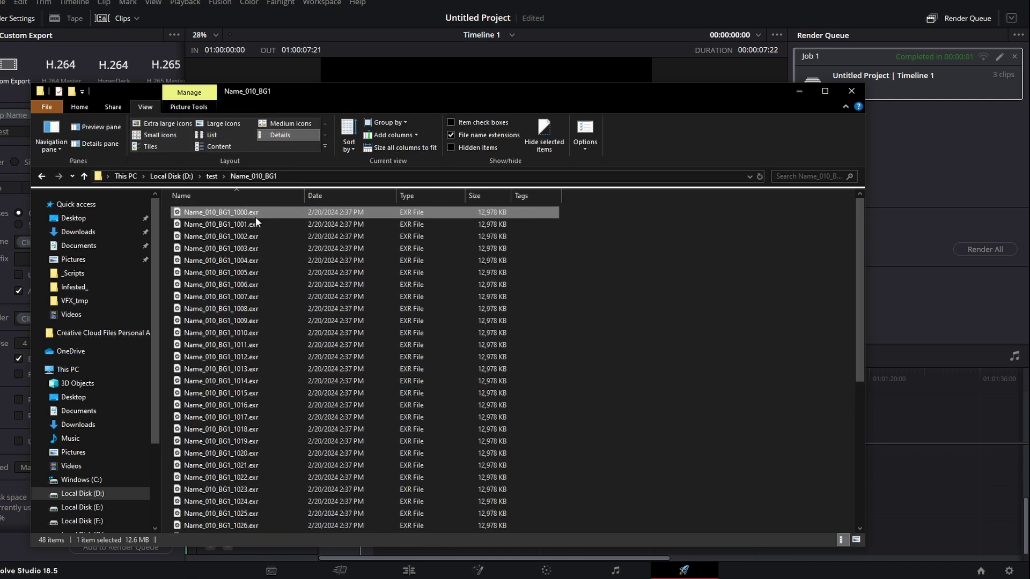
scroll(263, 289, down, 7)
click(255, 527)
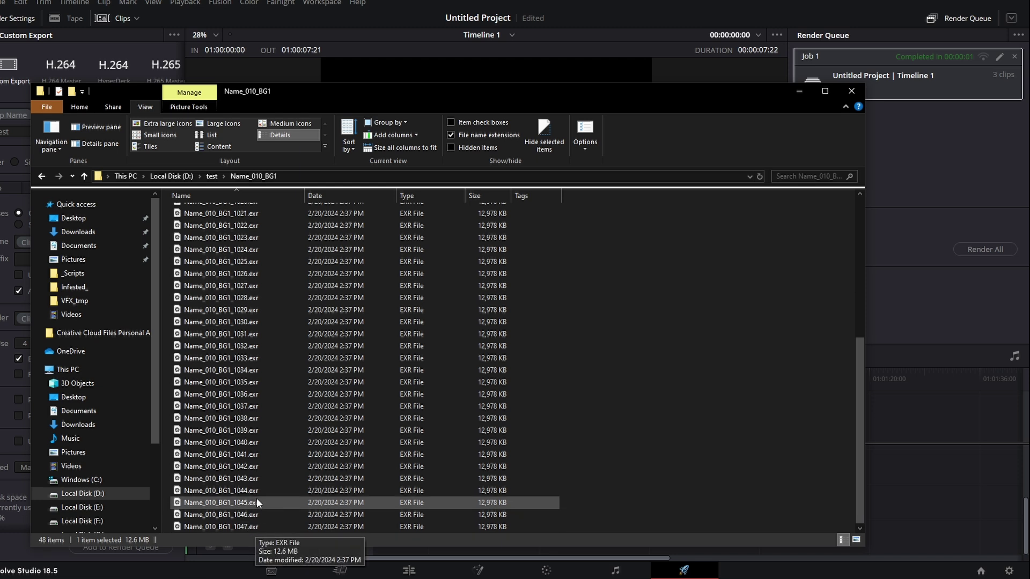
scroll(265, 370, up, 1)
scroll(273, 327, up, 6)
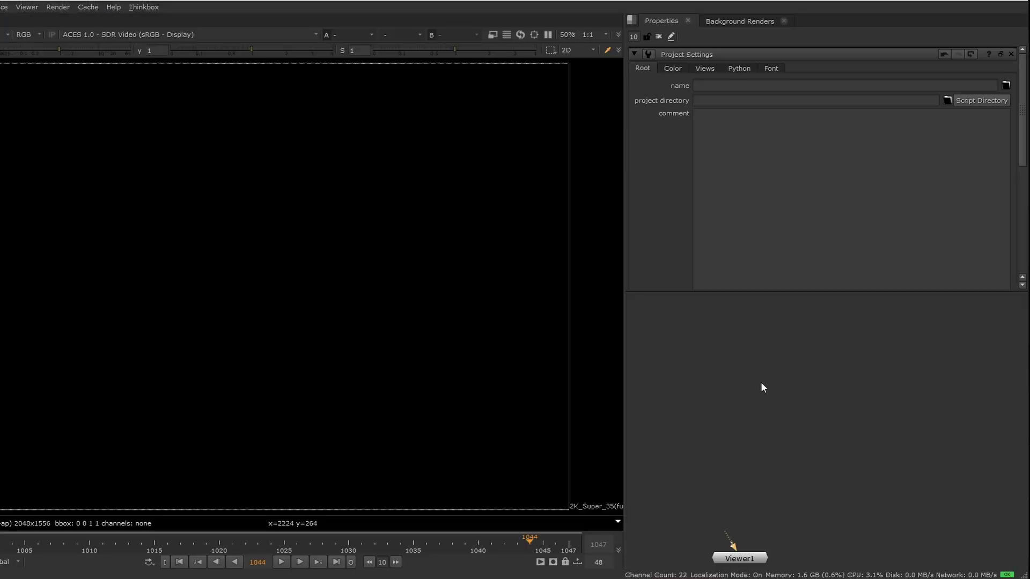
Keep the ACES fn-nuke_studio-config OCIO config on the Color tab and close Project Settings
click(671, 68)
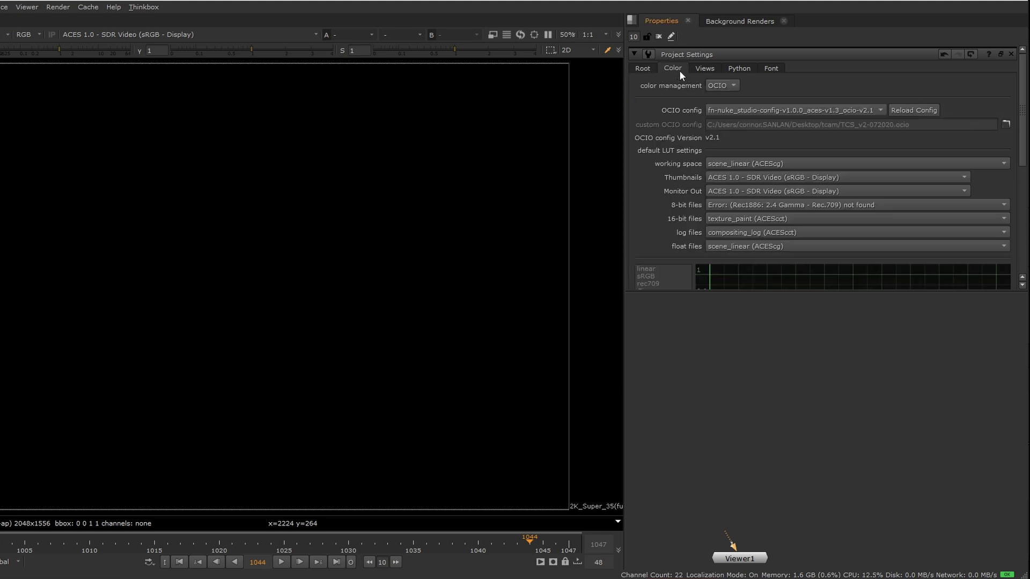
click(728, 108)
mouse_move(732, 120)
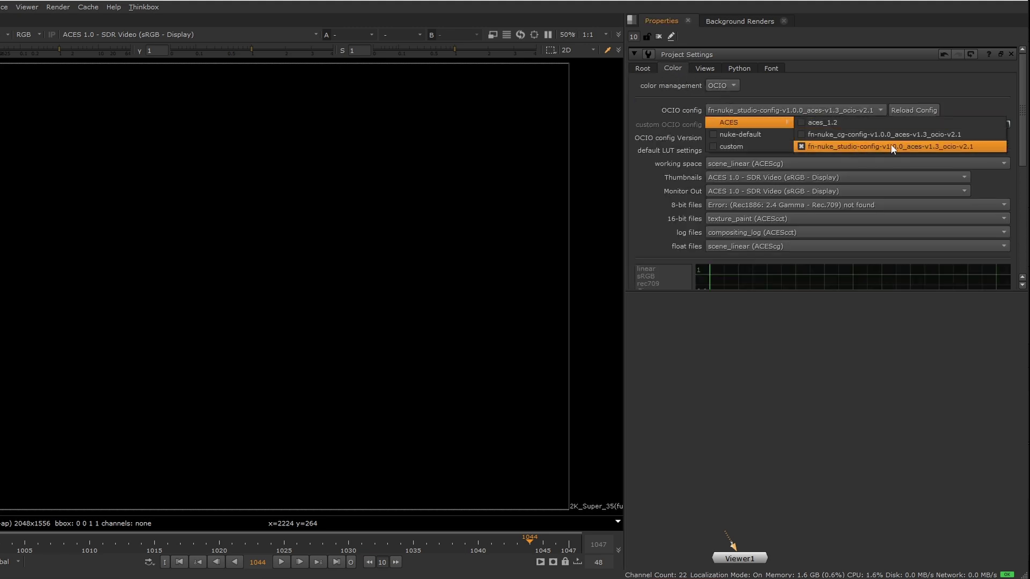
click(864, 143)
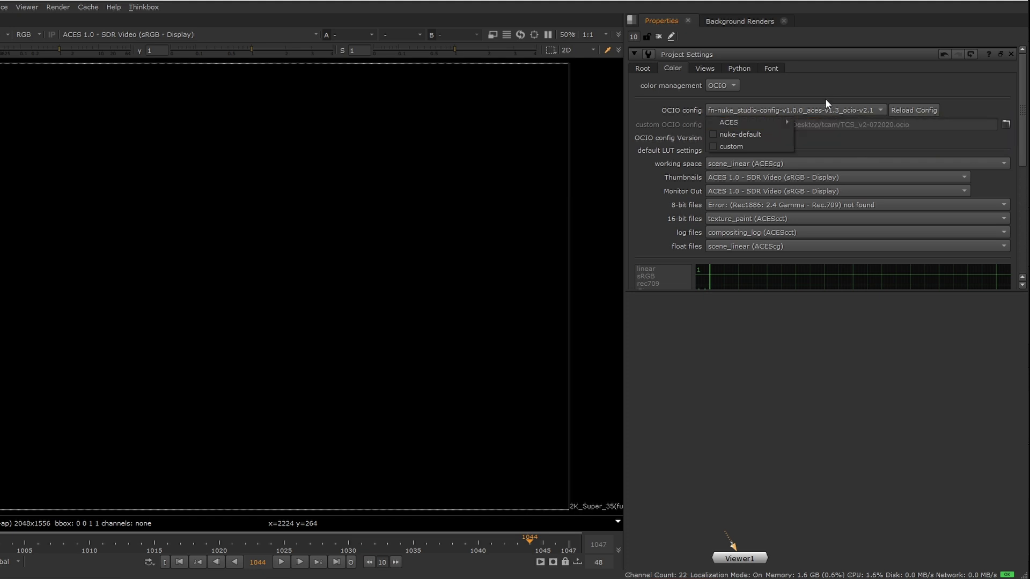
click(644, 69)
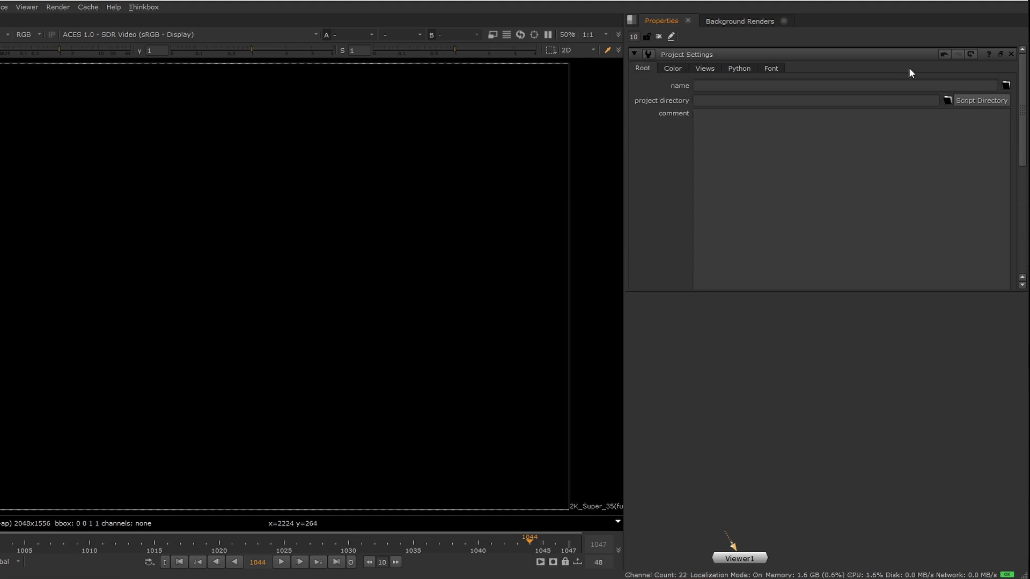
click(1011, 54)
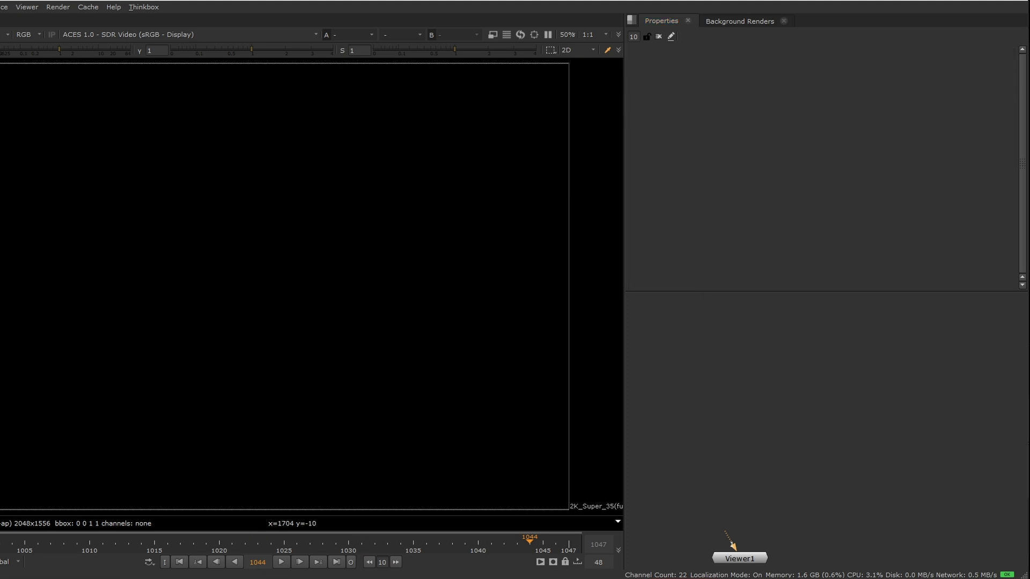
click(181, 574)
Load the Name_010_BG1 sequence as Read1 with ACEScg input and view it in Viewer1
drag(213, 235, 756, 365)
double_click(756, 365)
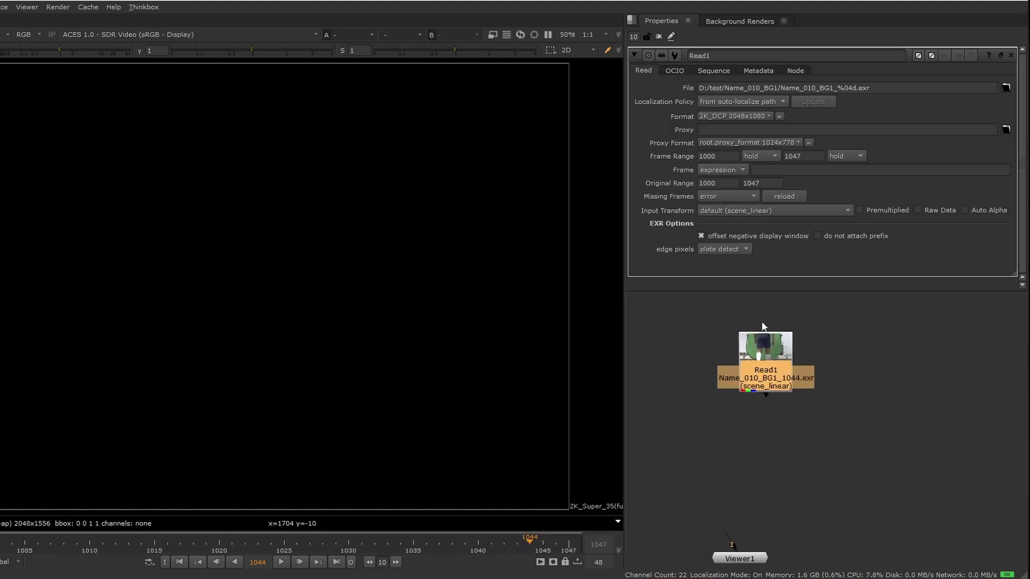
click(720, 209)
mouse_move(765, 343)
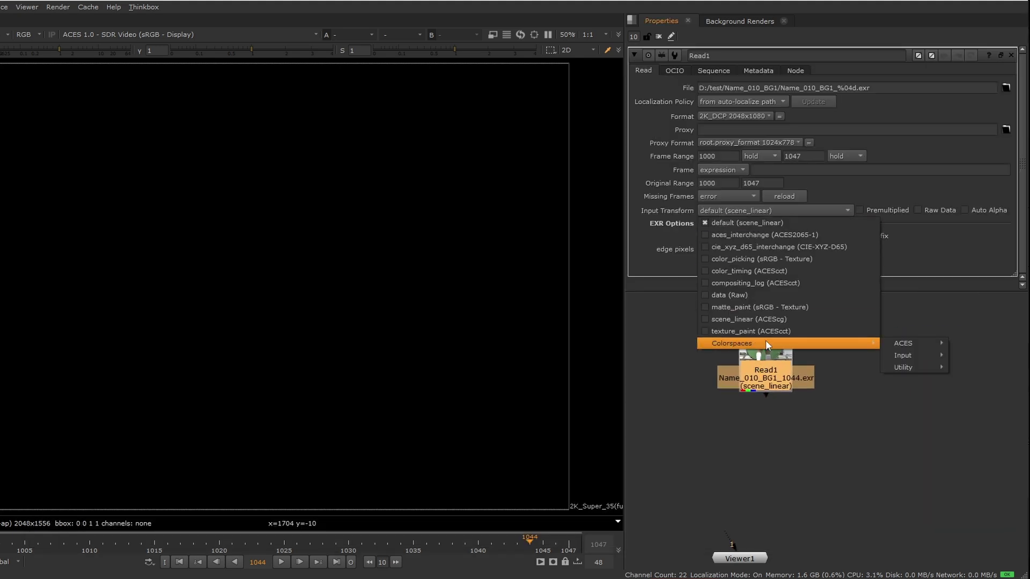
mouse_move(912, 344)
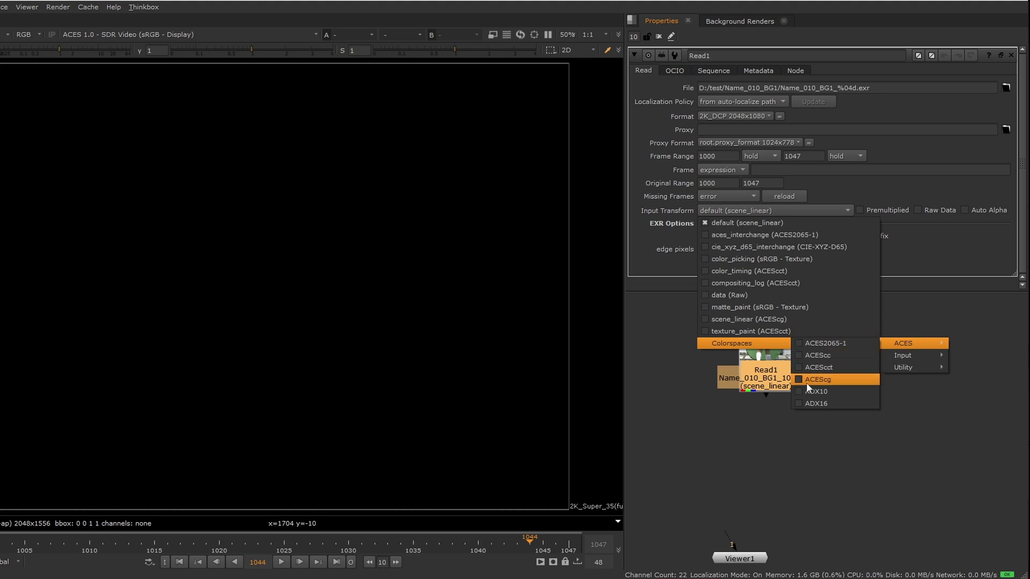
click(833, 380)
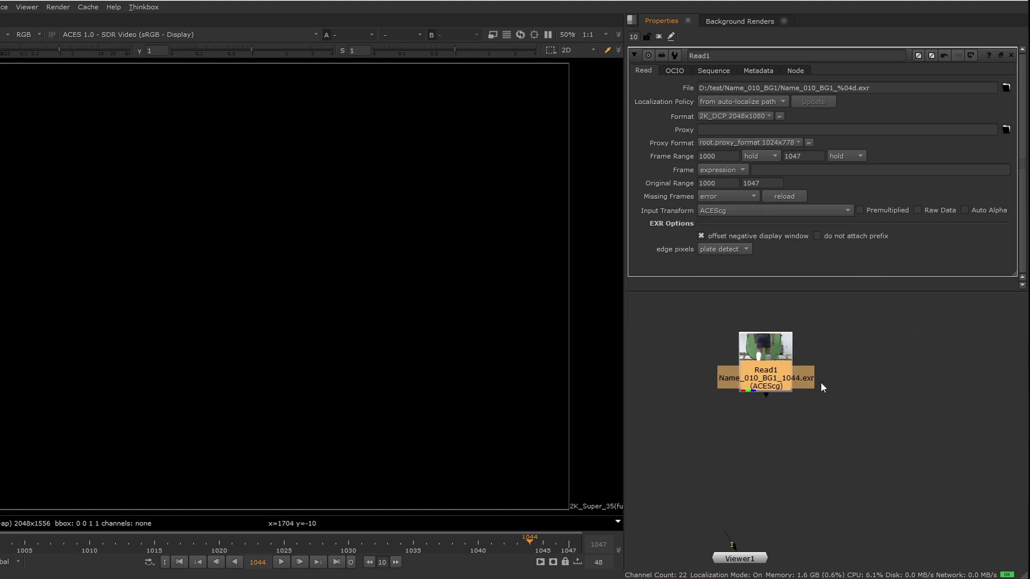
drag(821, 382, 708, 378)
key(1)
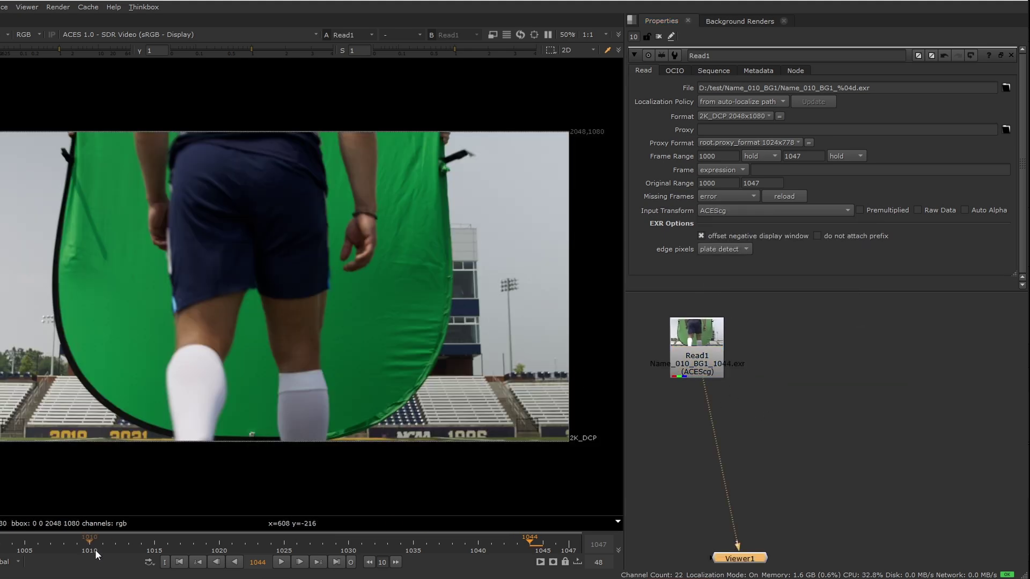
drag(95, 549, 470, 560)
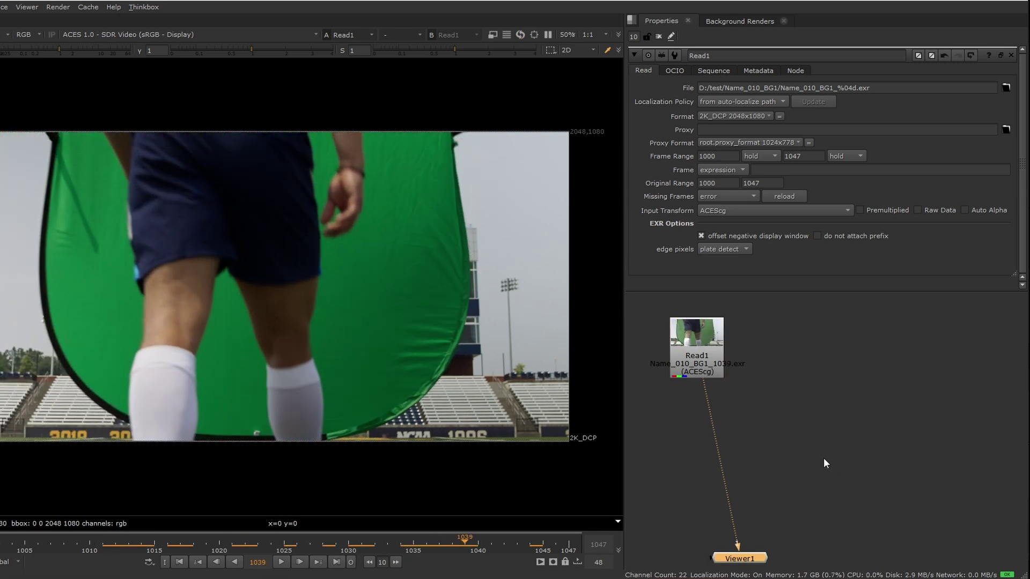
Set the viewer to ACES 1.0 SDR Video (D60 sim on D65) Rec.1886 Rec.709 and review the frames
click(137, 34)
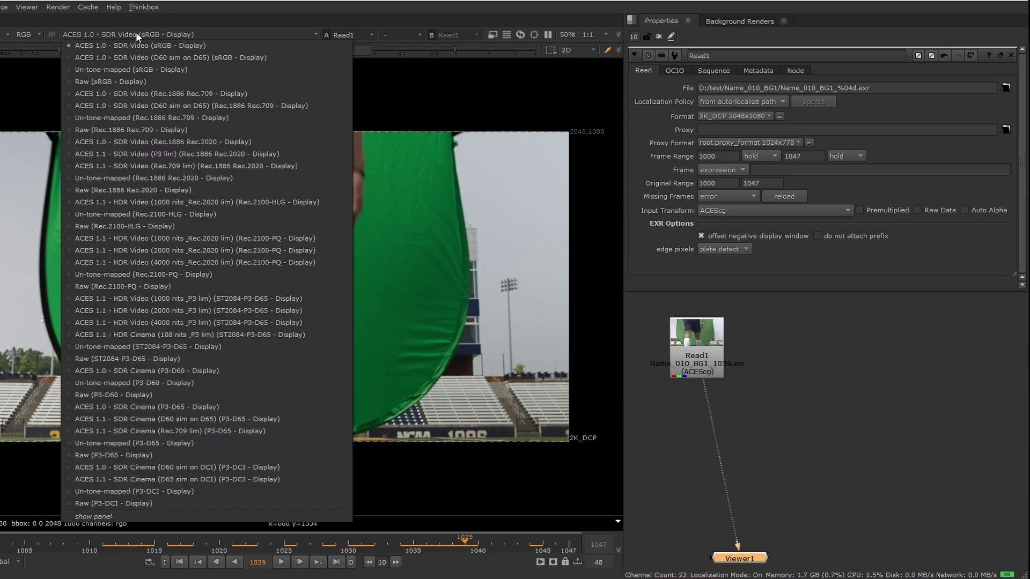
click(174, 107)
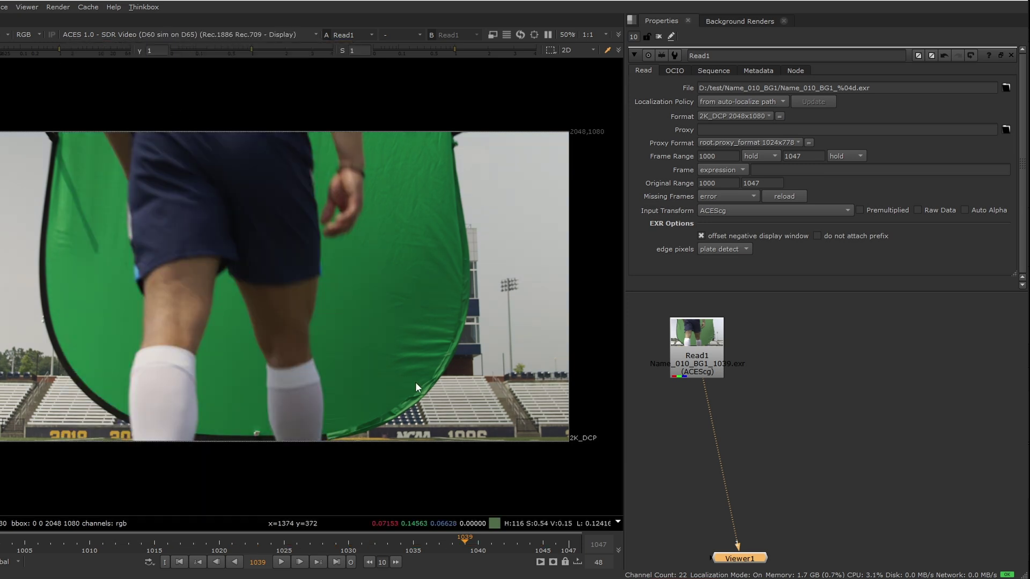
drag(328, 544, 478, 547)
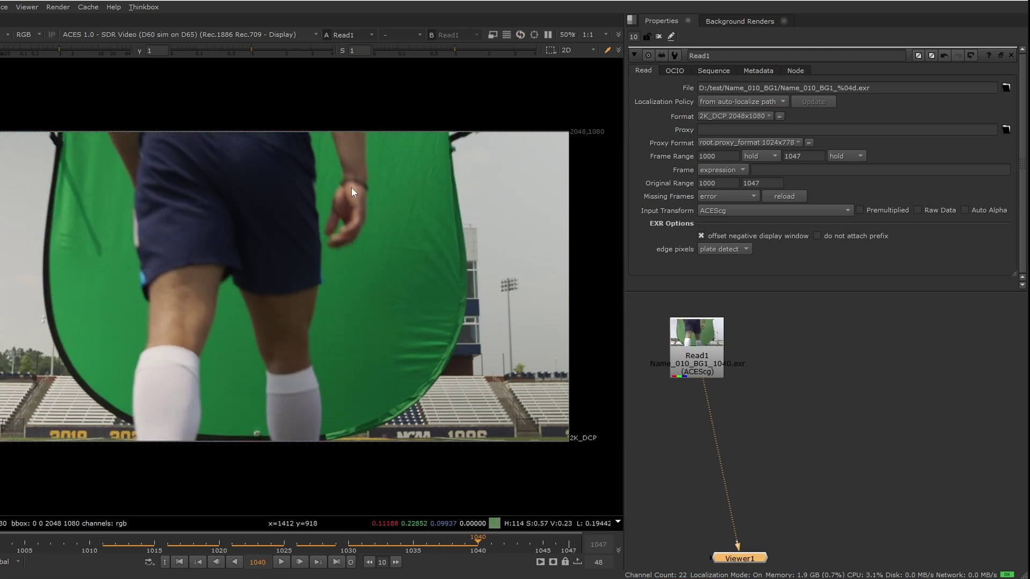
scroll(455, 318, up, 1)
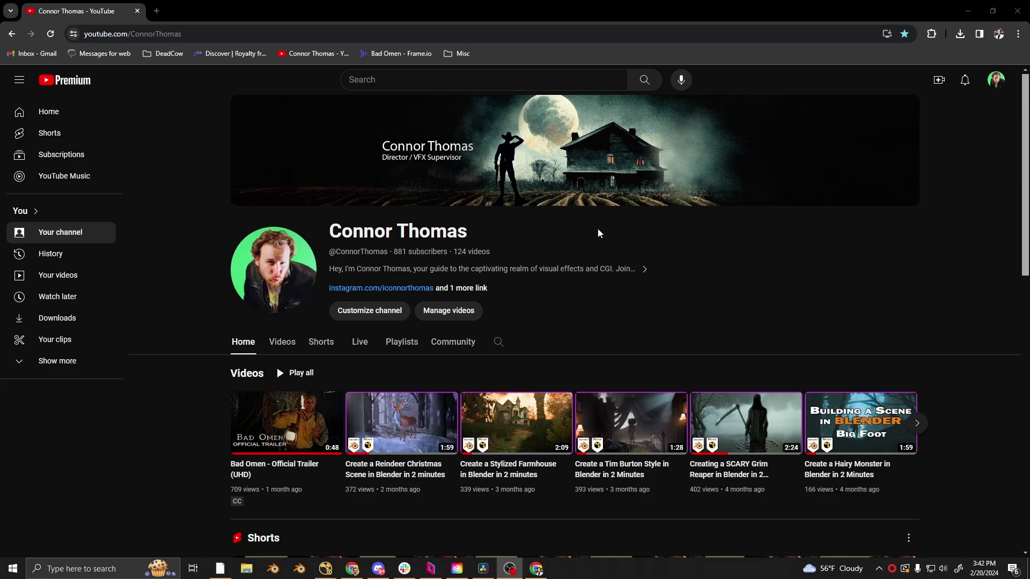
Scroll down the channel's Home page toward the Past live streams row
scroll(598, 230, down, 13)
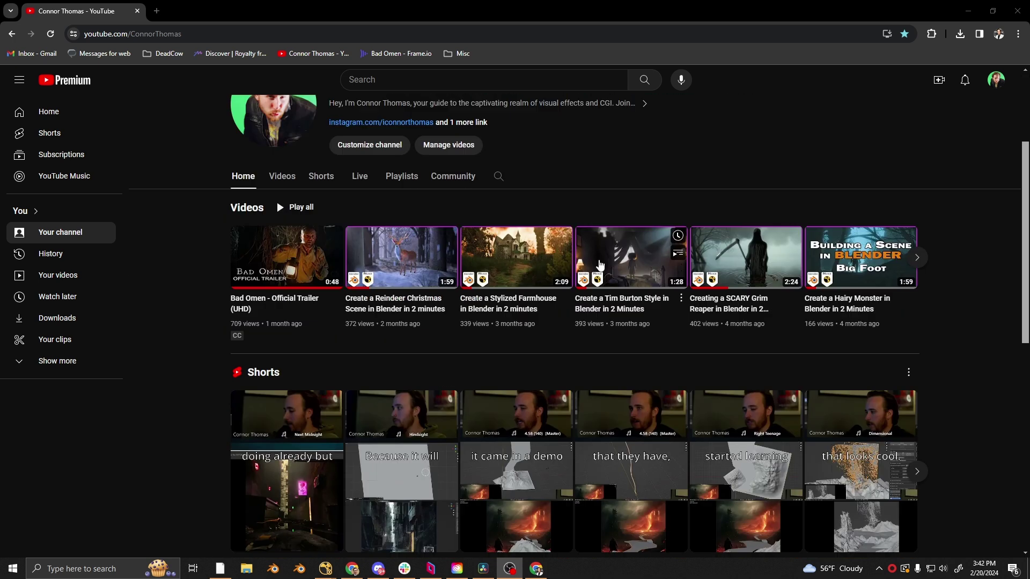